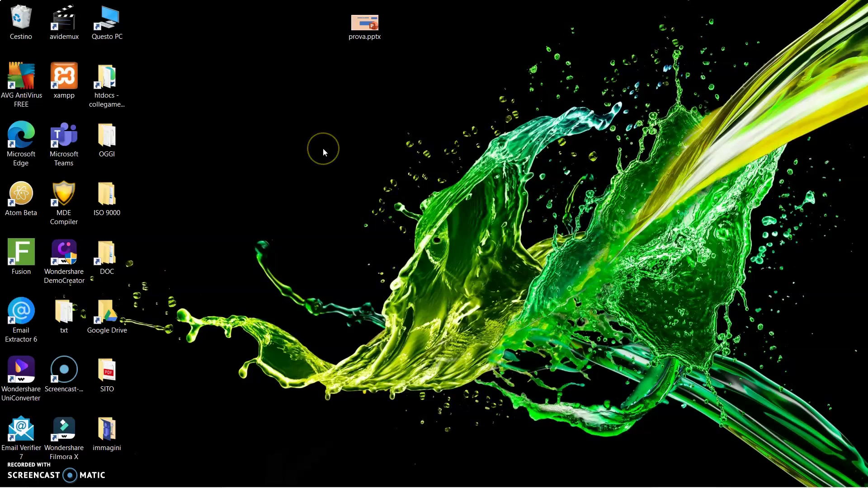
Open prova.pptx from the desktop to show the SCARPE DA UOMO slide
click(326, 141)
double_click(365, 25)
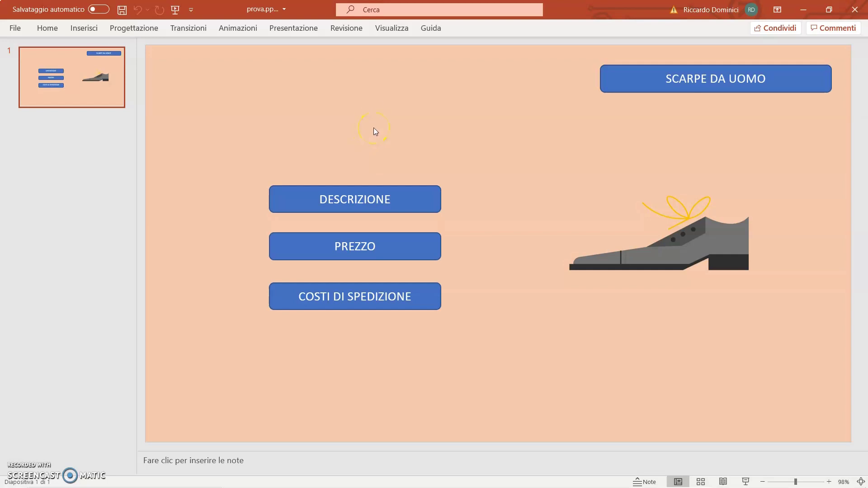
Enter Slide Master view (Schema diapositiva) from the Visualizza tab
click(394, 28)
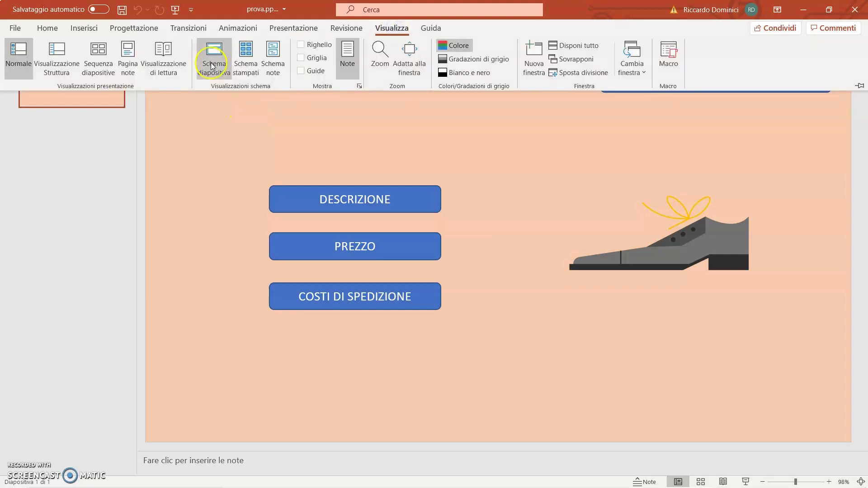
click(213, 63)
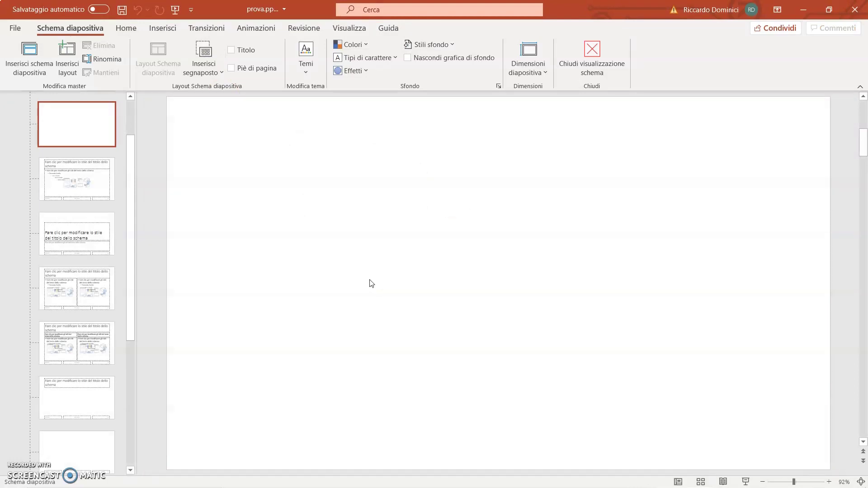
click(403, 314)
Draw a wide text box at the master's bottom reading 'Recapiti aziendali – Tel. – mail – Sito web'
click(163, 32)
click(556, 73)
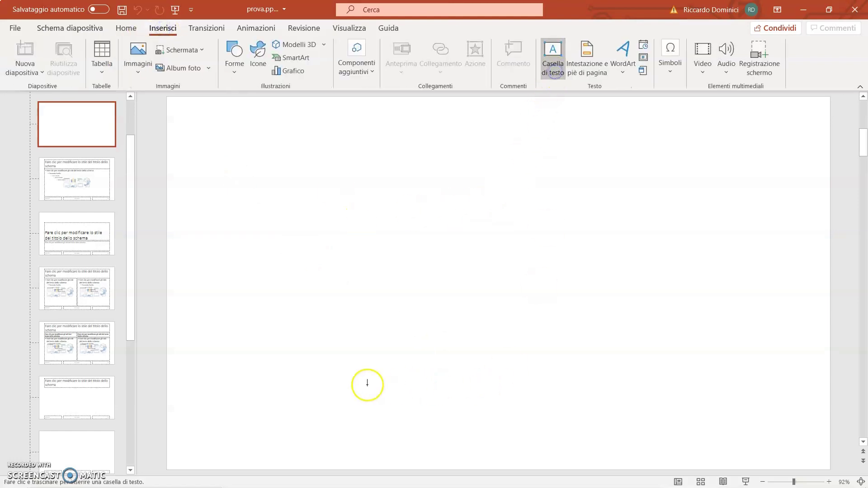
drag(226, 399, 787, 429)
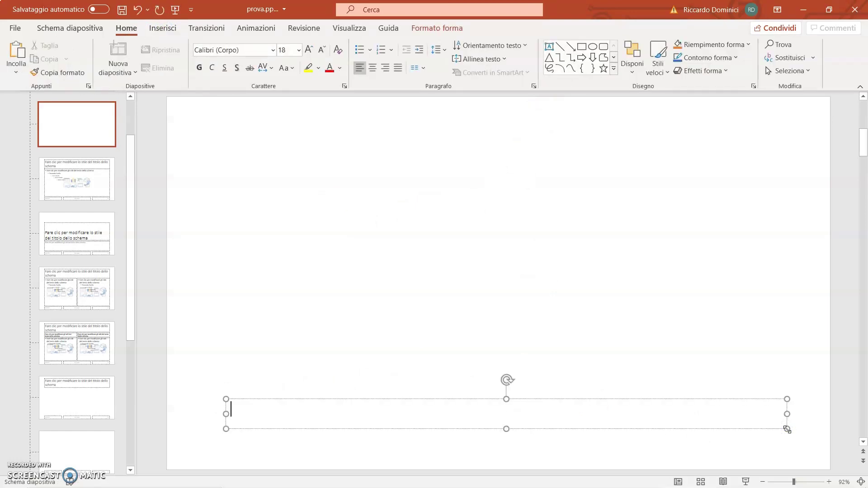
key(Caps_Lock)
text(recapiti aziendali)
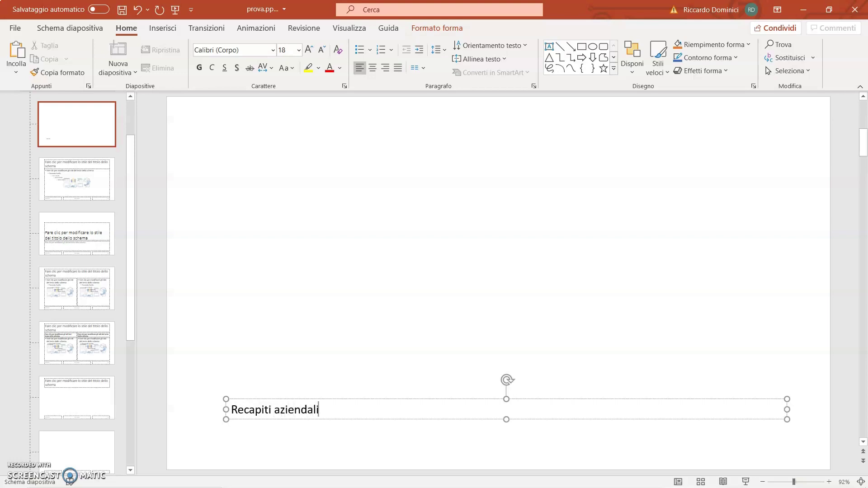
text( -T)
key(BackSpace)
text(Tel)
text(. - mail )
text(- Sito )
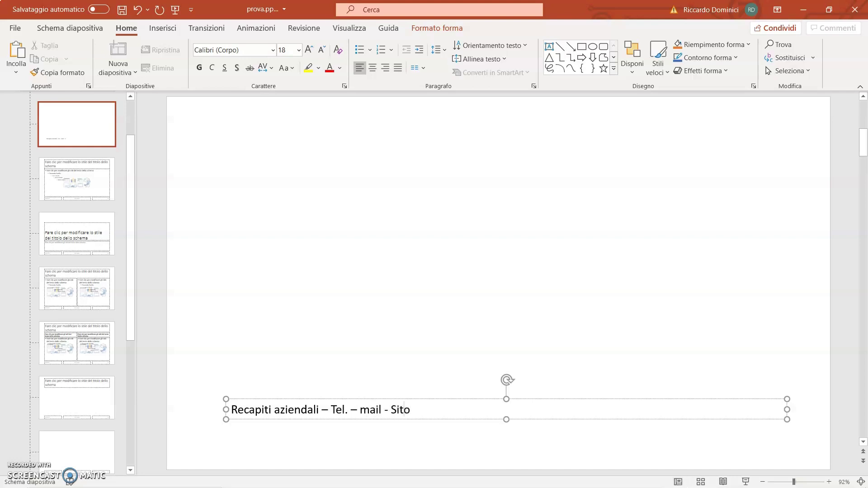
text(web)
click(481, 420)
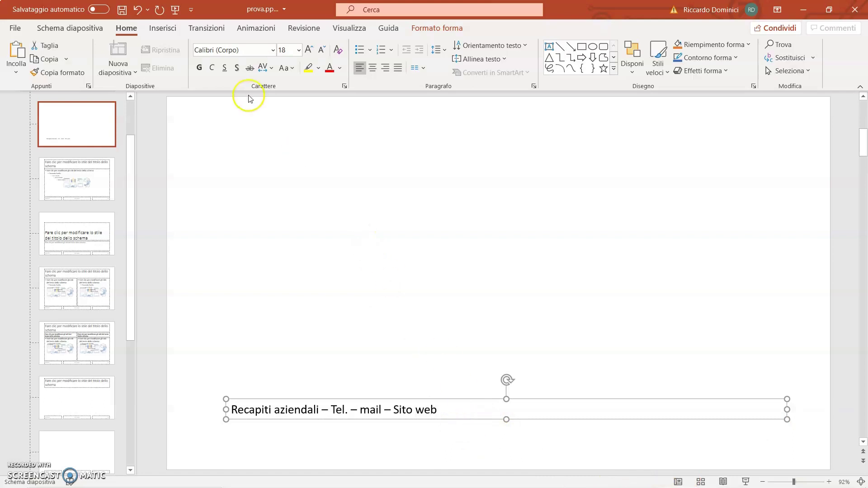
Centre the footer text and nudge its box down toward the bottom edge
click(373, 70)
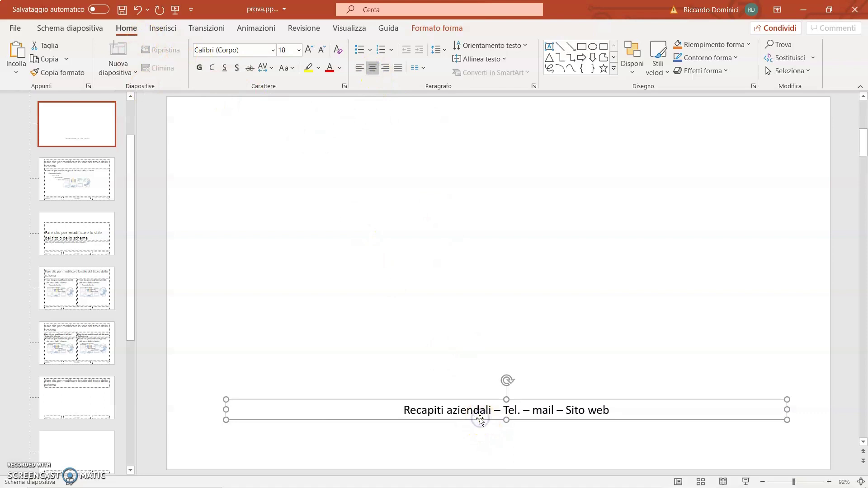
key(Down)
key(Down)
key(Down)
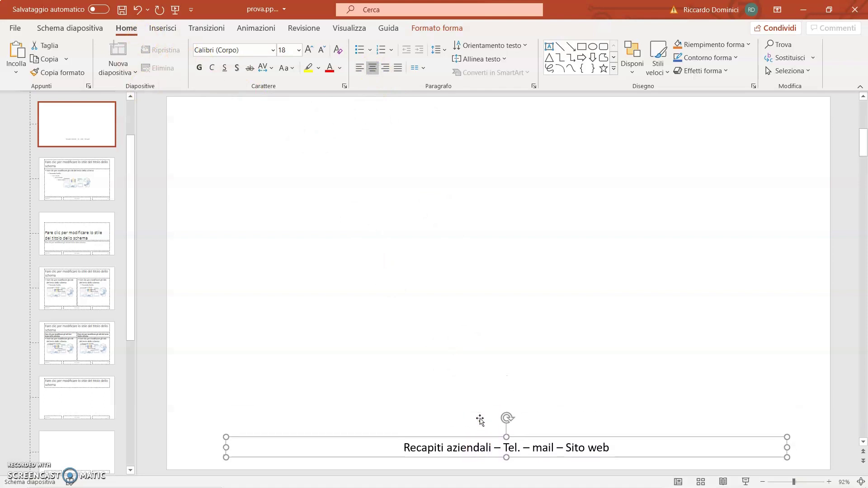
click(341, 277)
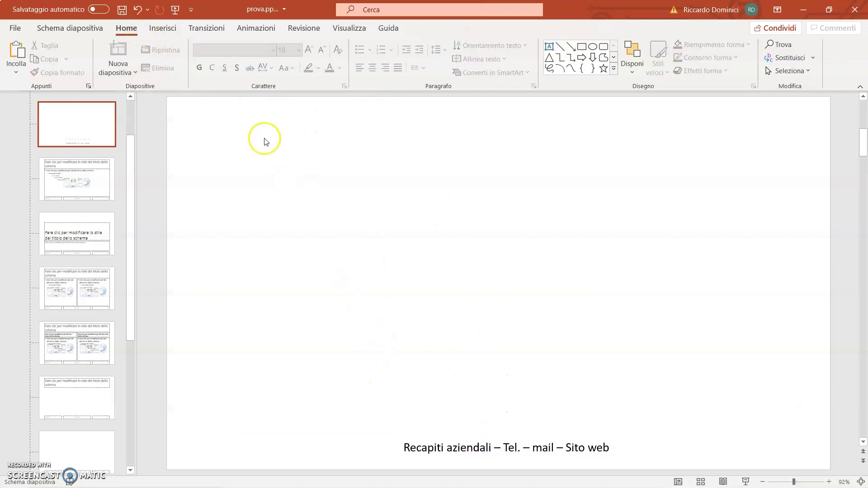
Insert the outline airplane icon and move it to the master's top-left corner
click(162, 28)
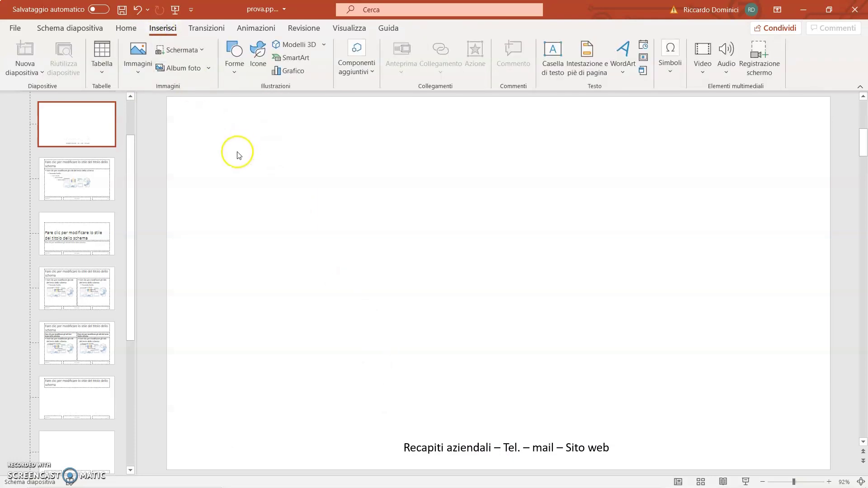
click(258, 56)
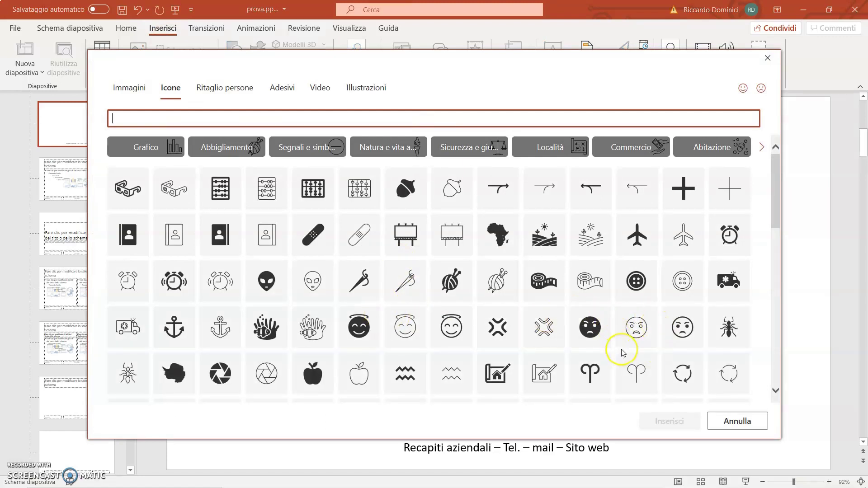
click(682, 245)
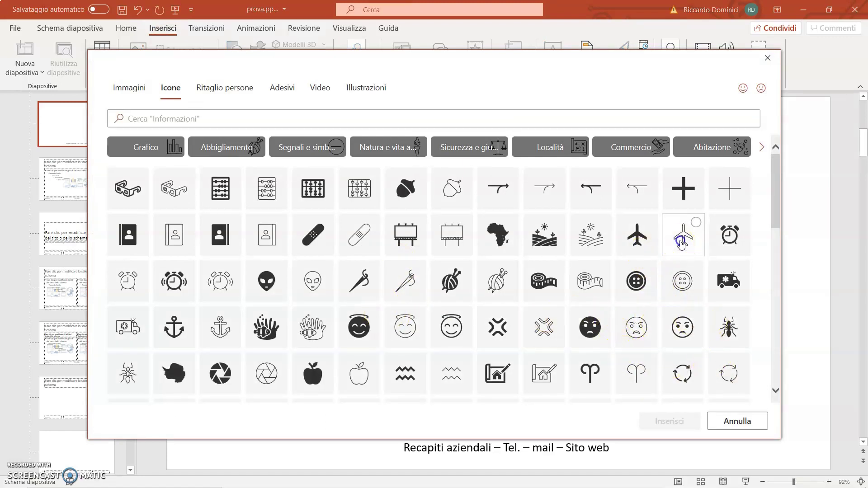
double_click(682, 244)
drag(512, 293, 209, 137)
scroll(238, 147, down, 1)
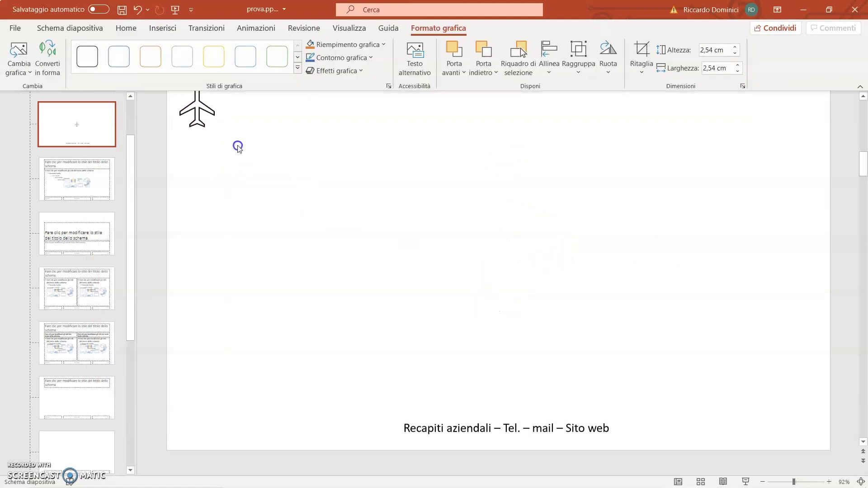
click(238, 148)
click(123, 9)
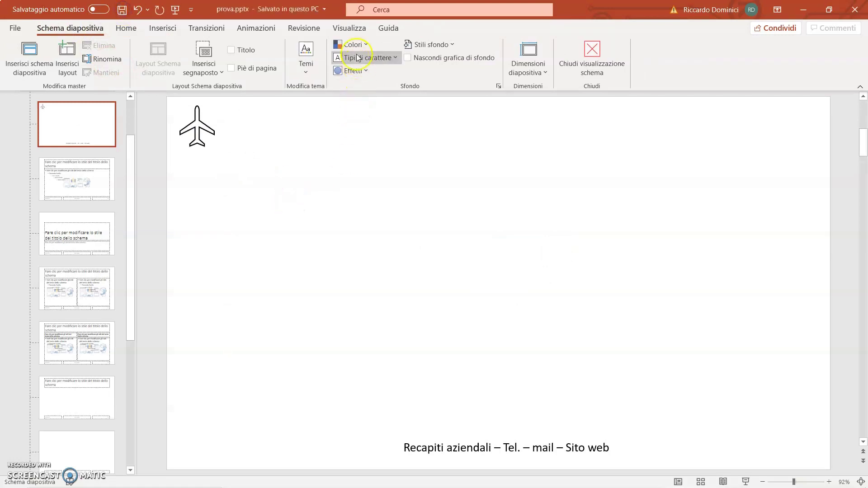
Return to Normal view, where the shoes slide shows the airplane and footer
click(354, 30)
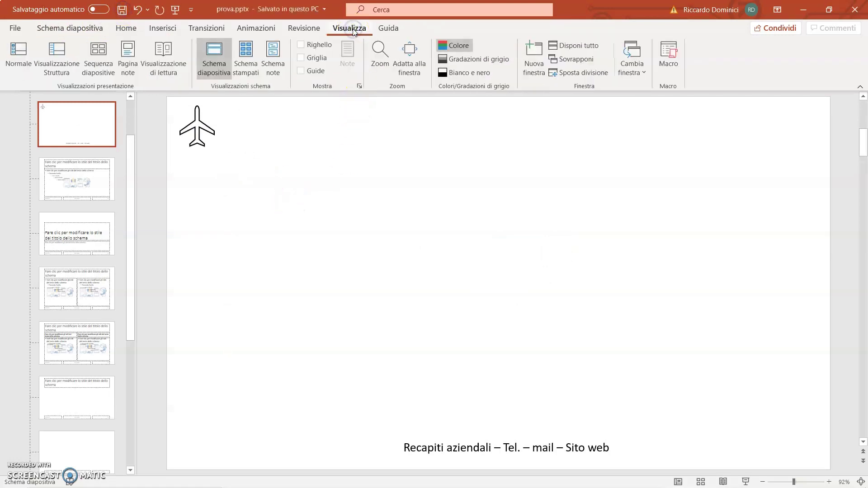
click(21, 67)
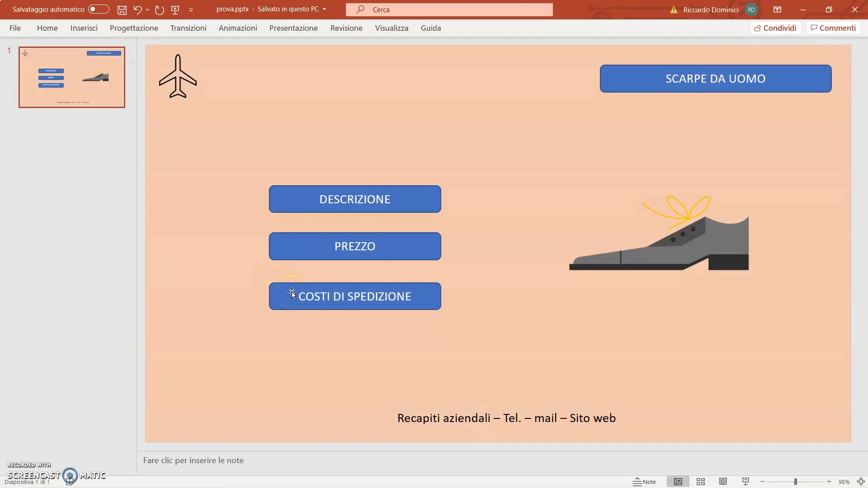
drag(181, 69, 215, 64)
click(530, 415)
Paste a copy of slide 1 as slide 2, keeping its original peach formatting
click(84, 199)
click(65, 69)
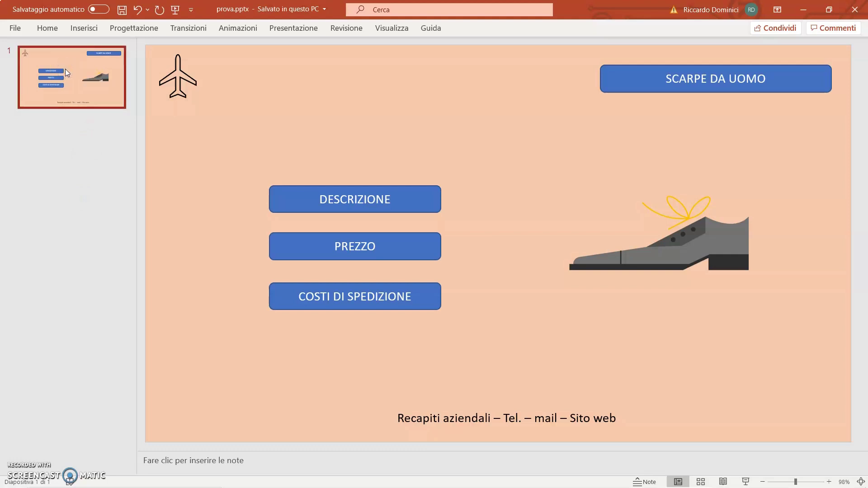
click(85, 110)
click(80, 125)
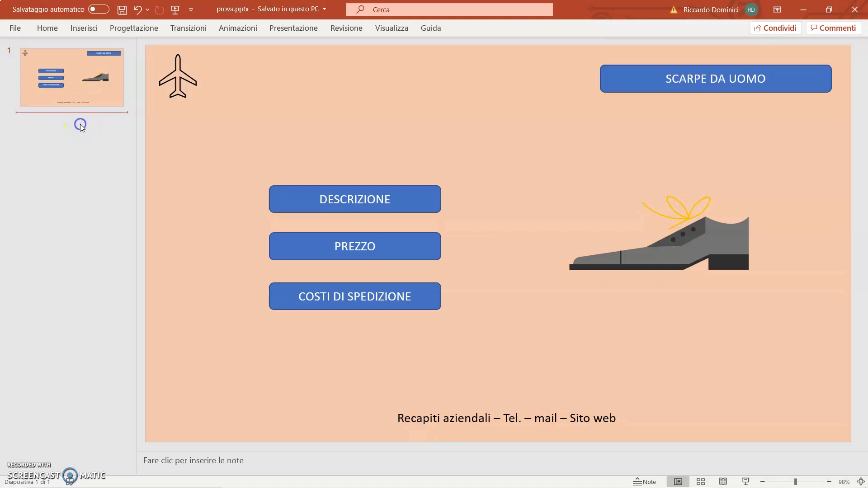
click(93, 130)
key(ctrl+v)
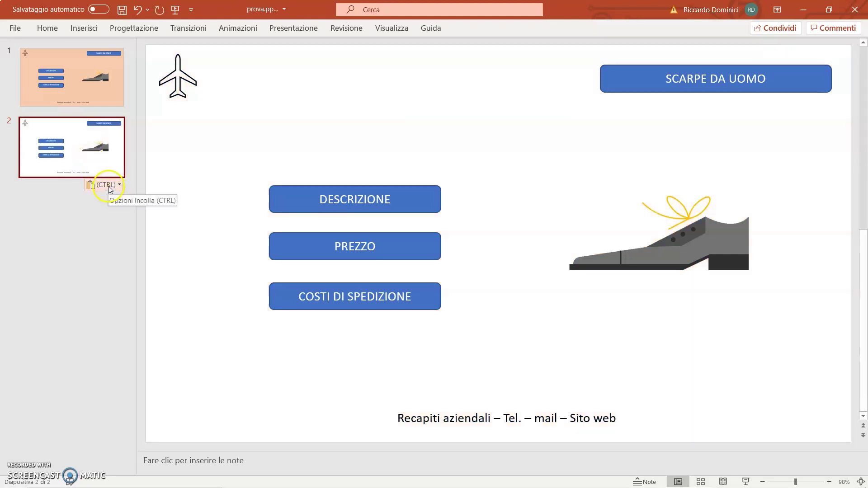
click(108, 185)
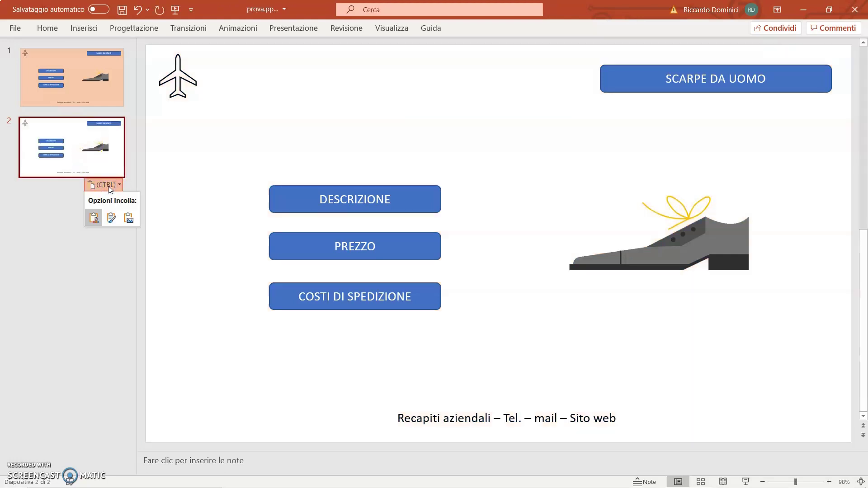
click(110, 218)
click(62, 340)
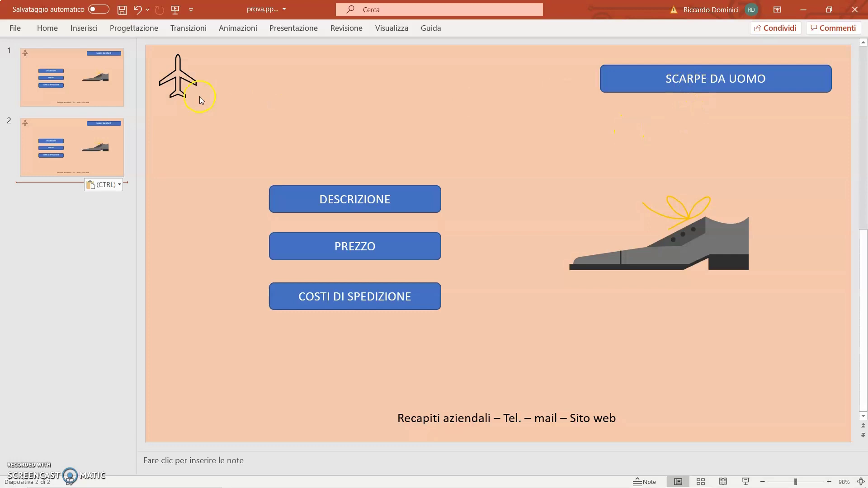
Replace slide 2's SCARPE DA UOMO title with CAPPELLO in capitals
click(83, 76)
click(72, 141)
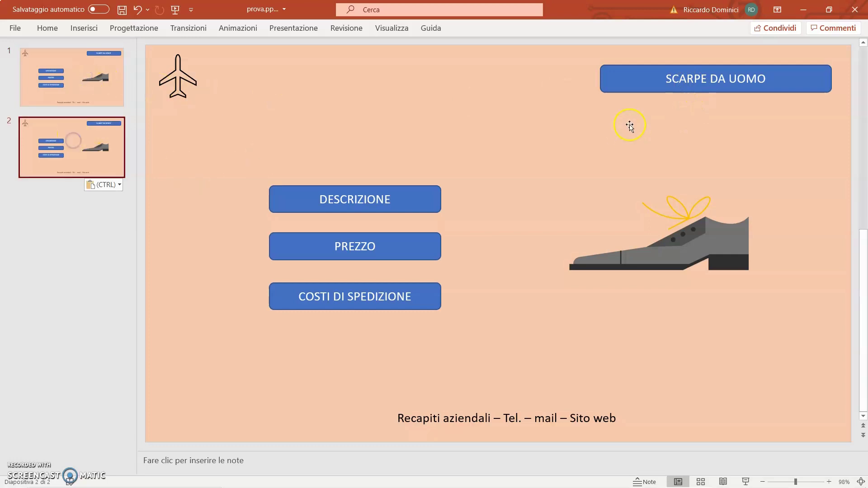
click(725, 81)
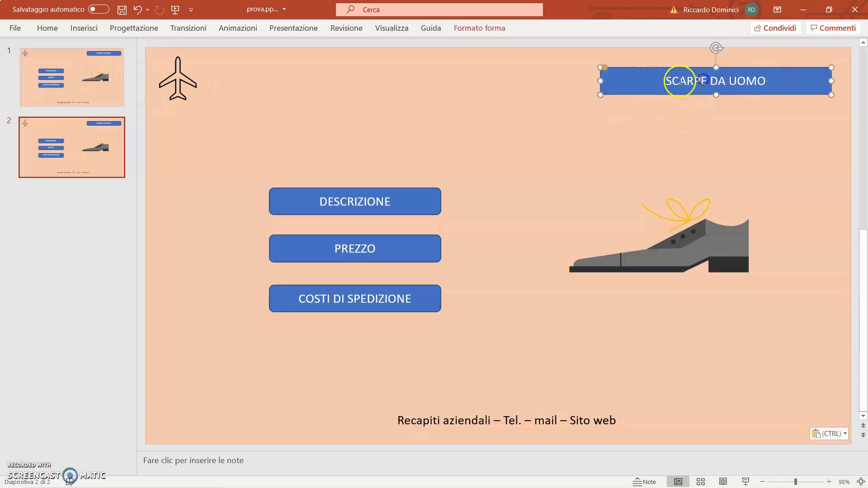
drag(671, 80, 765, 82)
text(cappello)
key(BackSpace)
key(BackSpace)
key(BackSpace)
key(BackSpace)
key(BackSpace)
key(BackSpace)
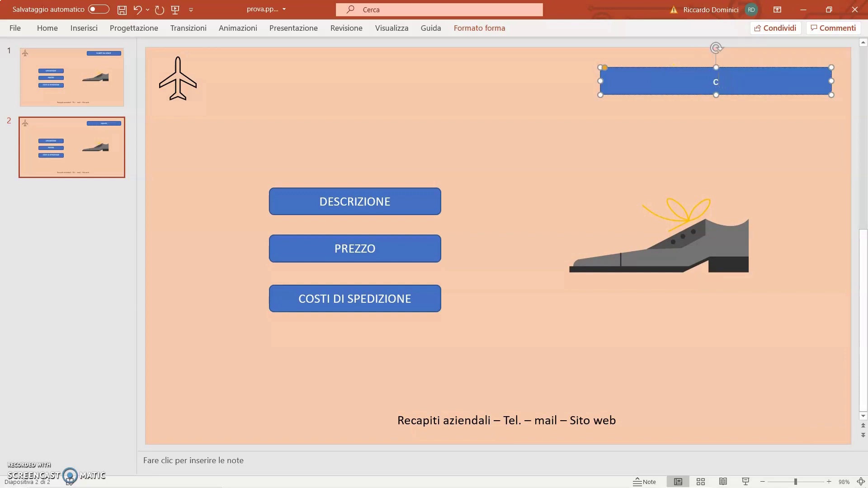
key(BackSpace)
key(Caps_Lock)
text(CAPPELLO)
Delete the shoe graphic from slide 2, leaving the three buttons
click(399, 201)
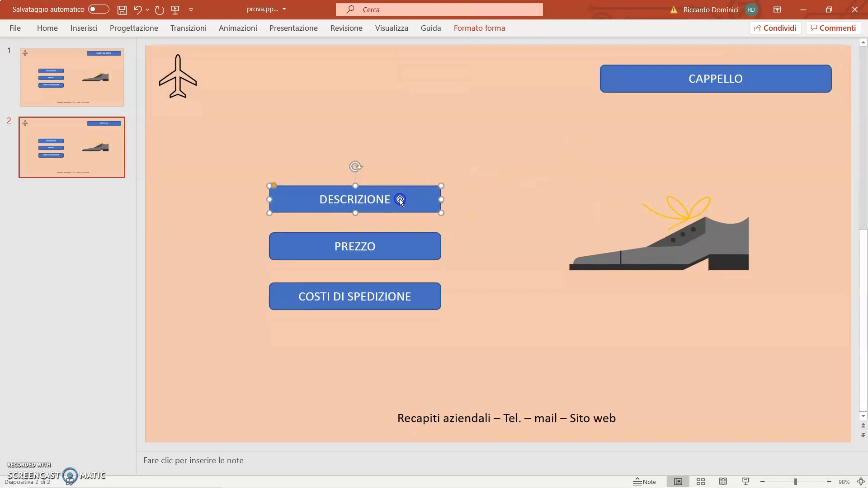
click(400, 255)
click(395, 301)
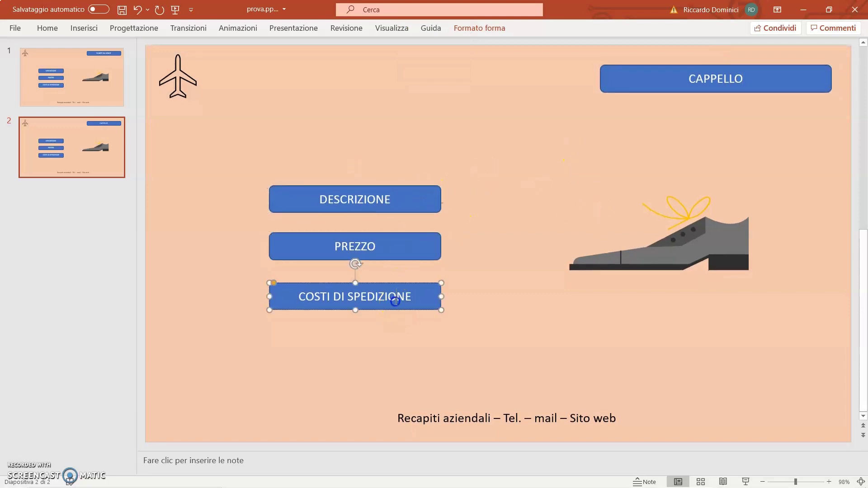
click(663, 268)
key(Delete)
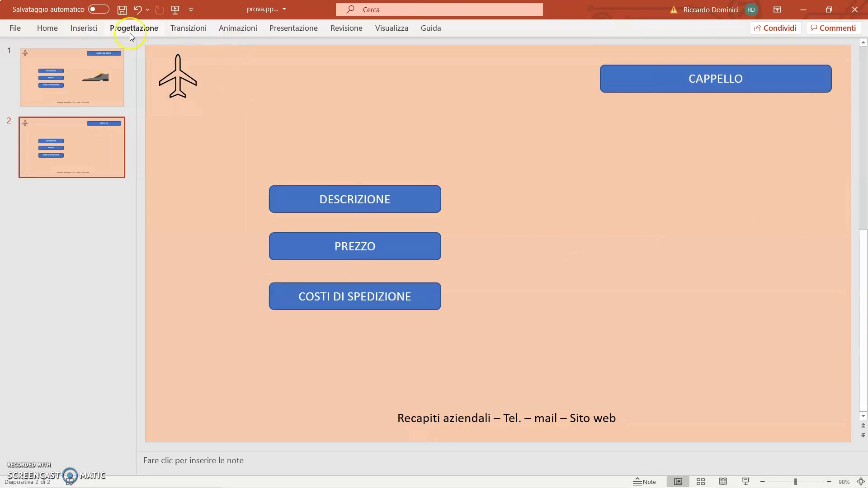
Insert a beanie hat icon found by searching 'CAPPELLO' in the icon library
click(48, 34)
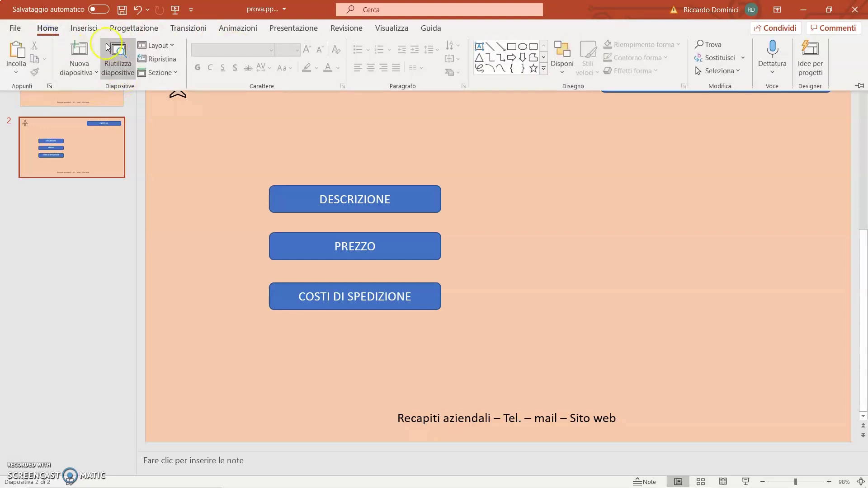
click(84, 28)
click(260, 75)
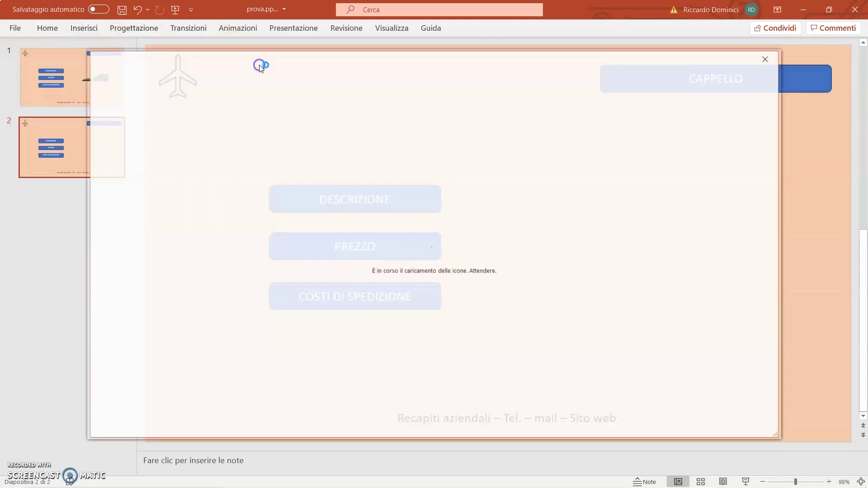
text(CAPPELLO)
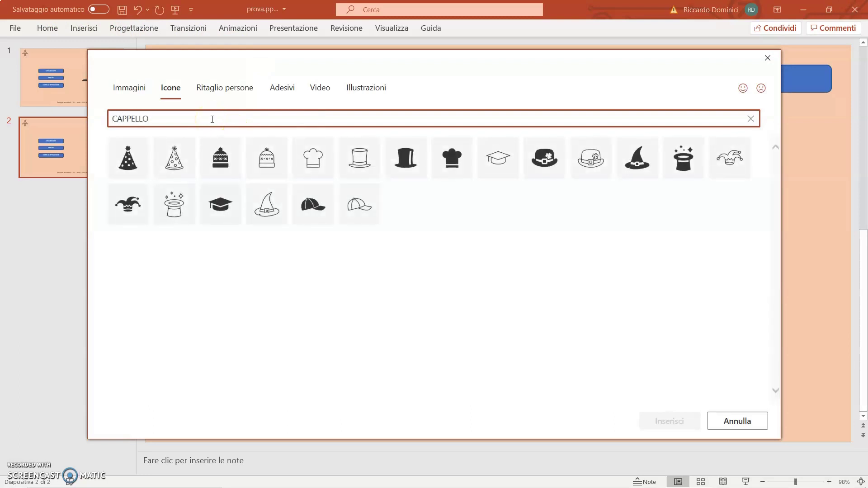
click(225, 162)
click(225, 162)
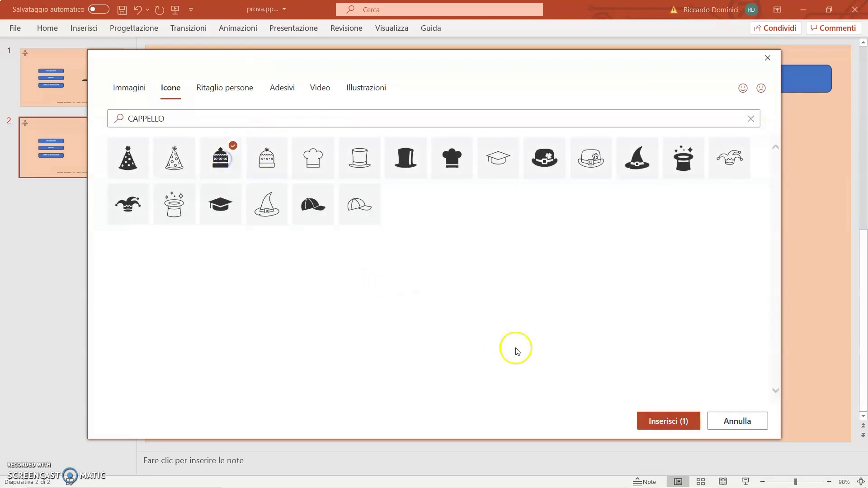
click(659, 421)
Place the hat icon where the shoe was, right of the buttons, then show slide 1
mouse_move(491, 251)
mouse_down()
mouse_move(621, 238)
mouse_move(626, 260)
mouse_move(549, 322)
mouse_up()
drag(631, 267, 700, 251)
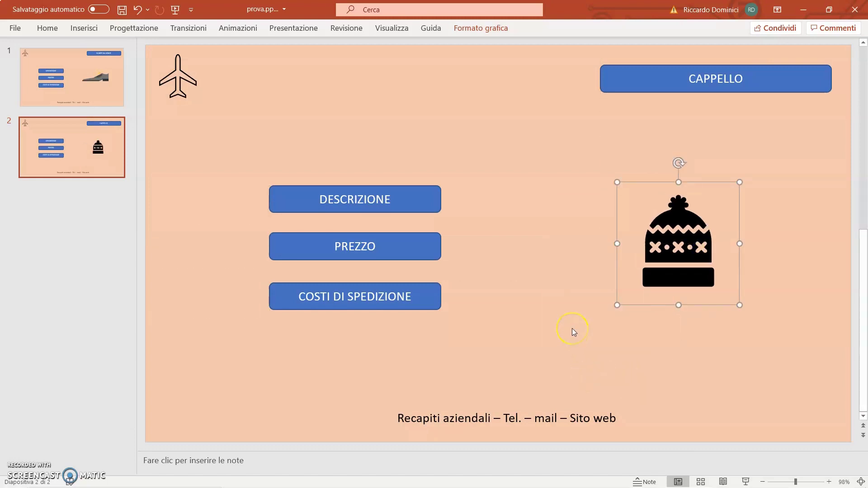
click(411, 106)
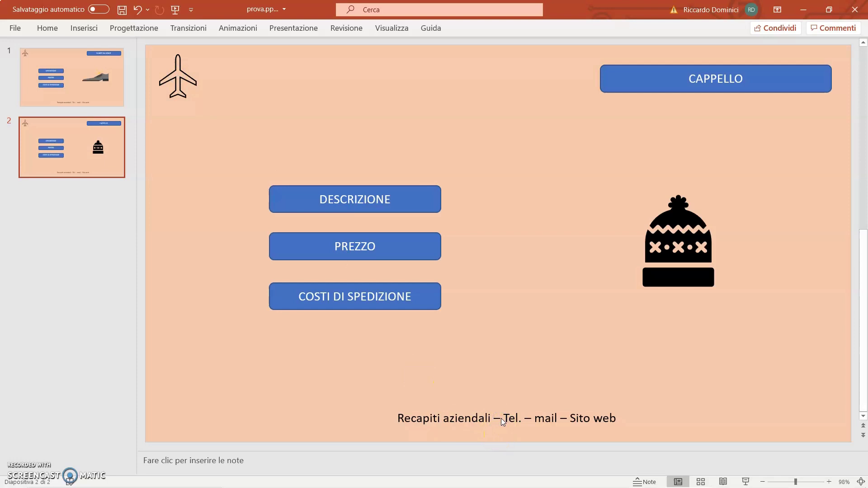
click(510, 410)
click(78, 80)
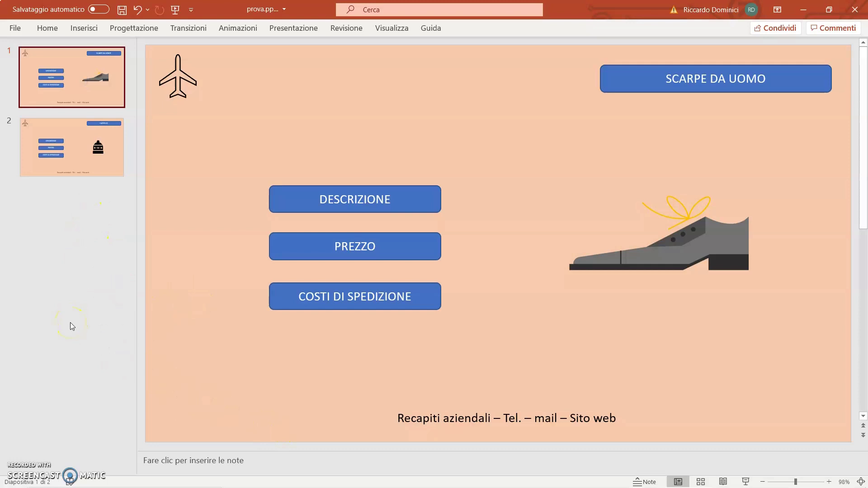
In Slide Master view, replace the footer text with just 'Sito web'
click(62, 254)
click(392, 28)
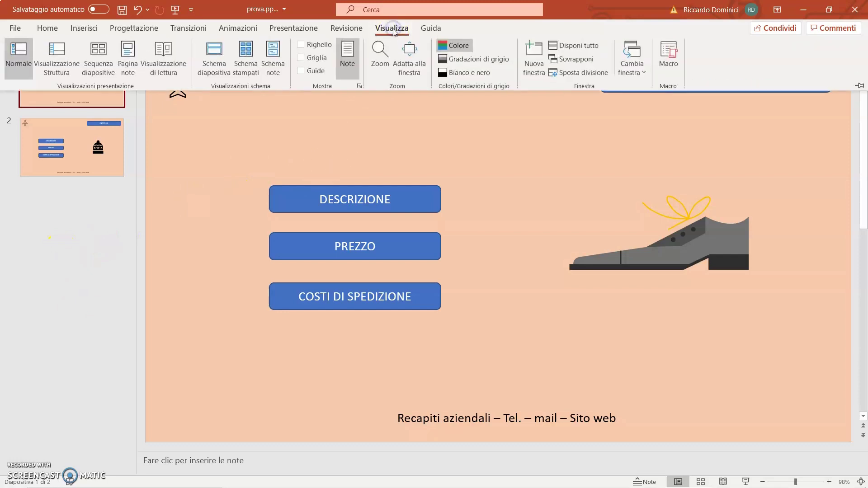
click(227, 81)
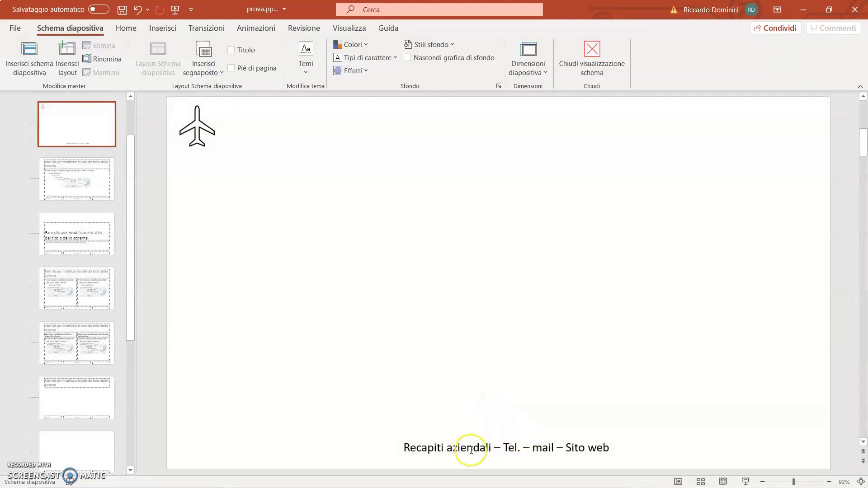
click(471, 449)
drag(407, 449, 618, 445)
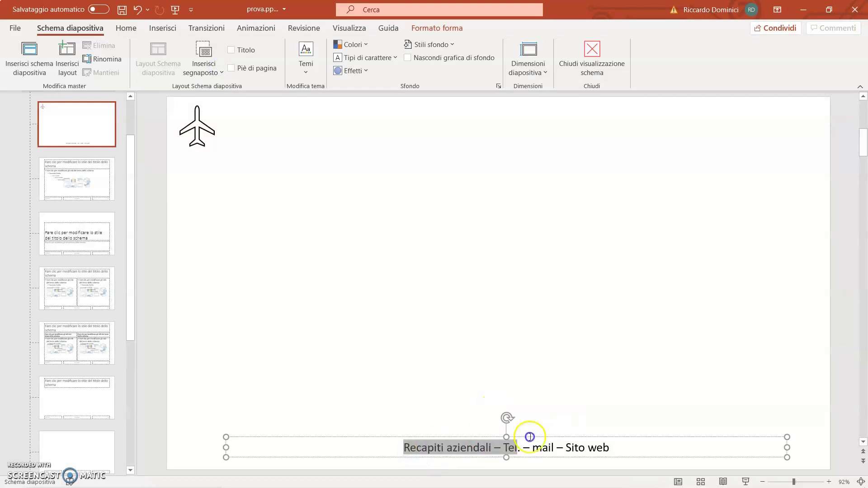
key(BackSpace)
text(Sito web)
click(649, 313)
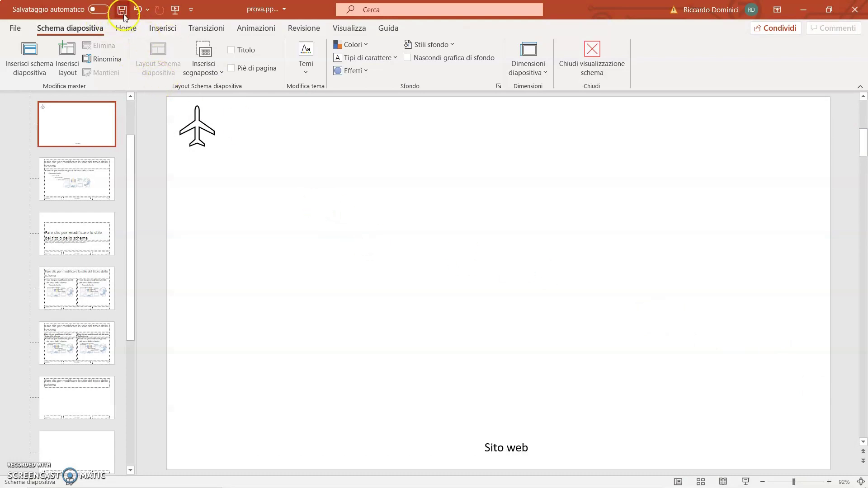
Save the presentation and go back to Normal view
click(121, 10)
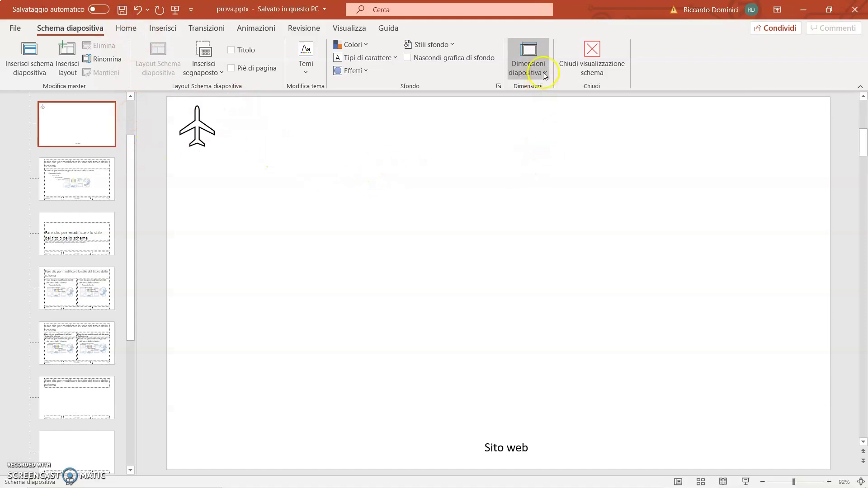
click(349, 27)
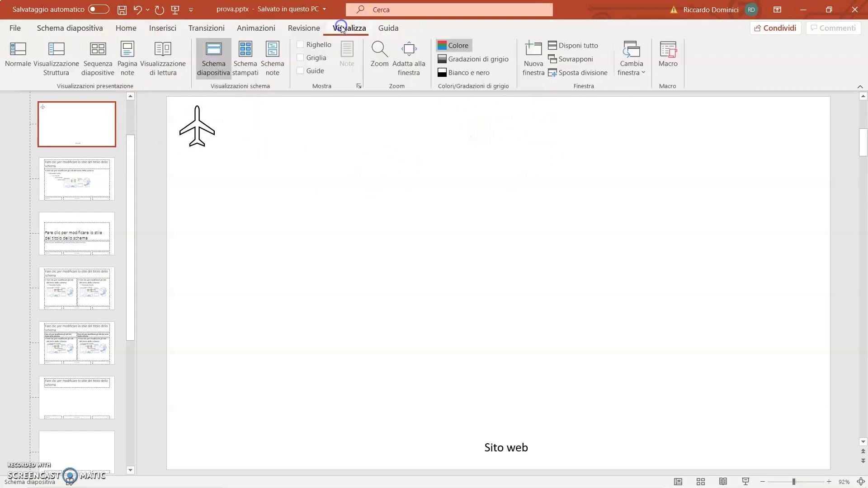
click(26, 60)
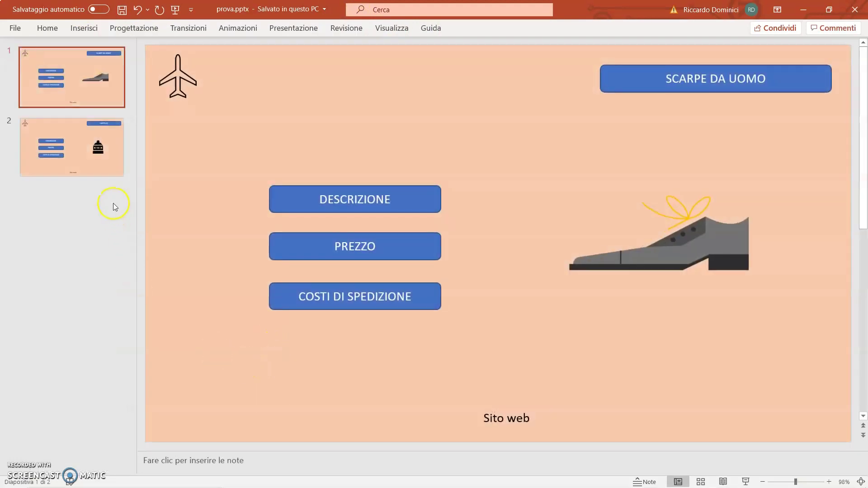
click(89, 156)
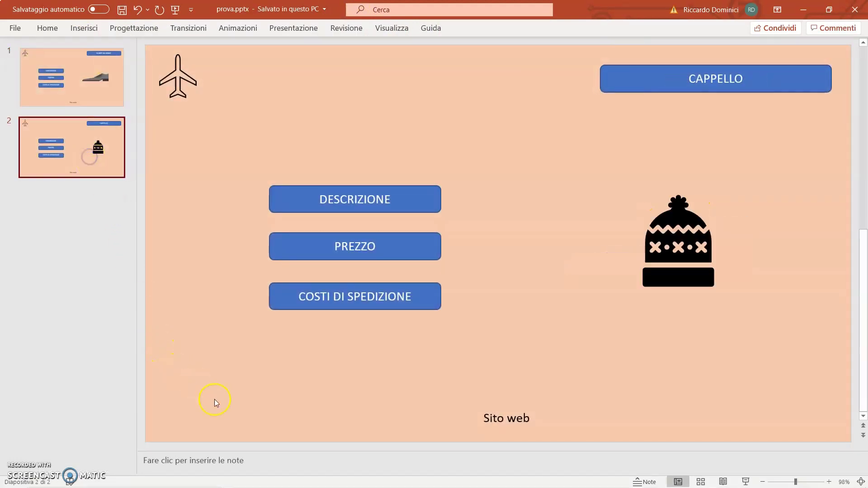
click(44, 72)
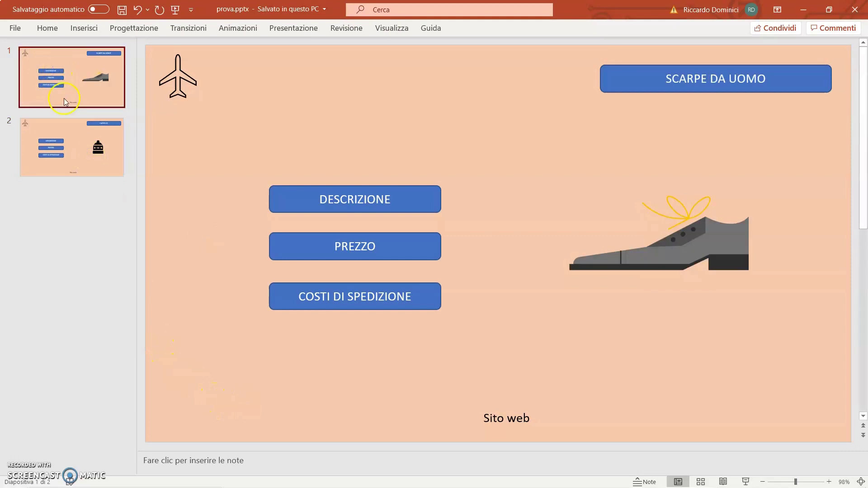
click(76, 162)
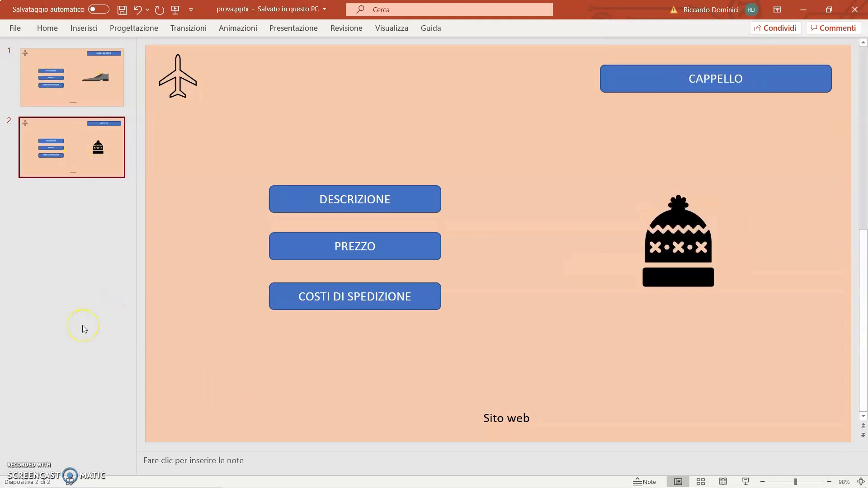
click(75, 91)
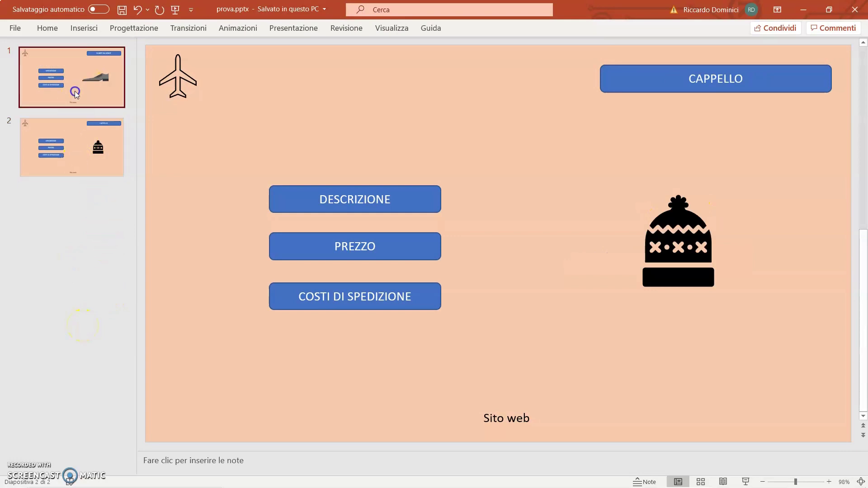